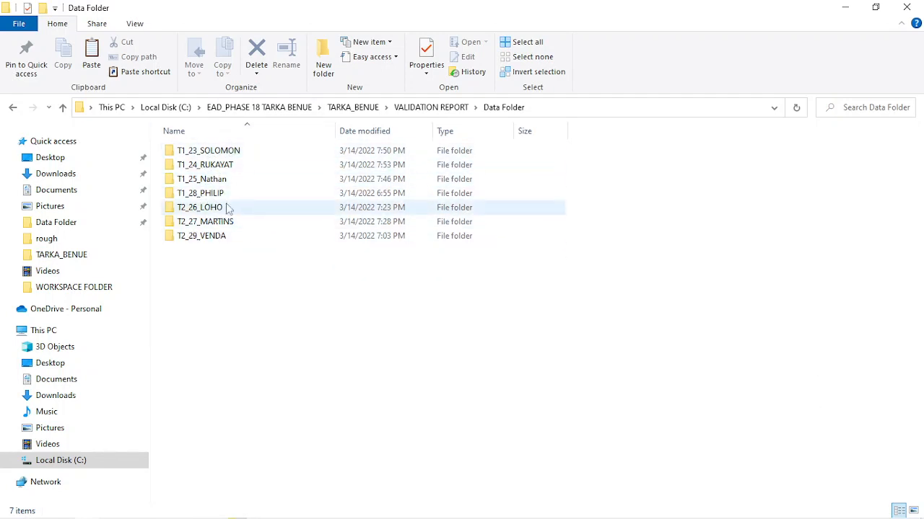
Check the CSV files in the T1_24 folder, and search the whole Data Folder for bnd
double_click(207, 165)
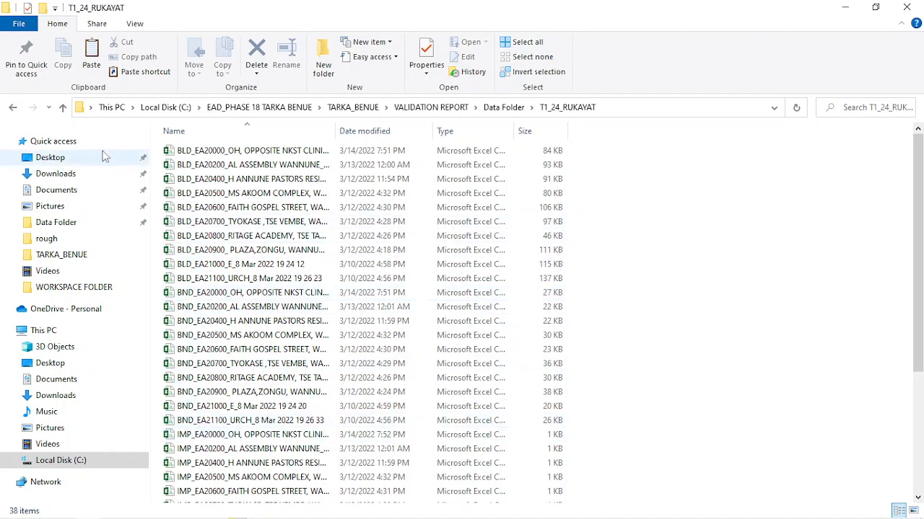
click(63, 108)
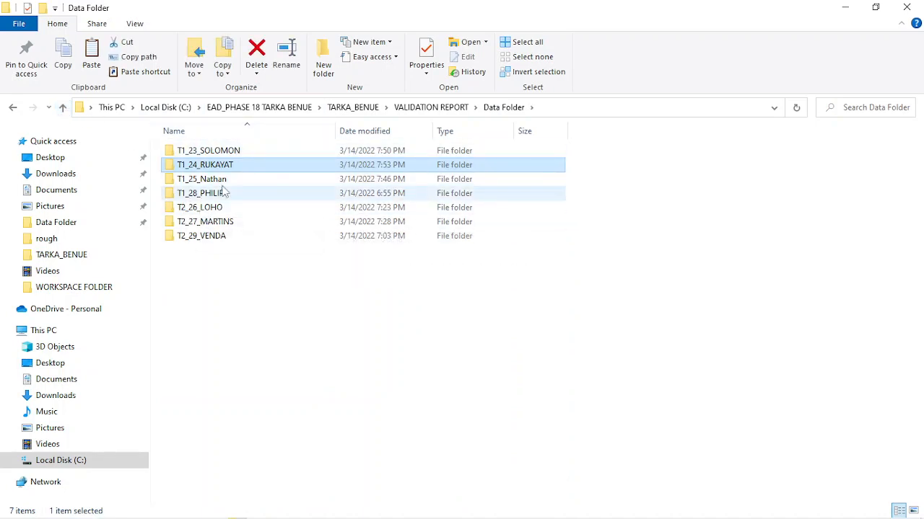
click(861, 108)
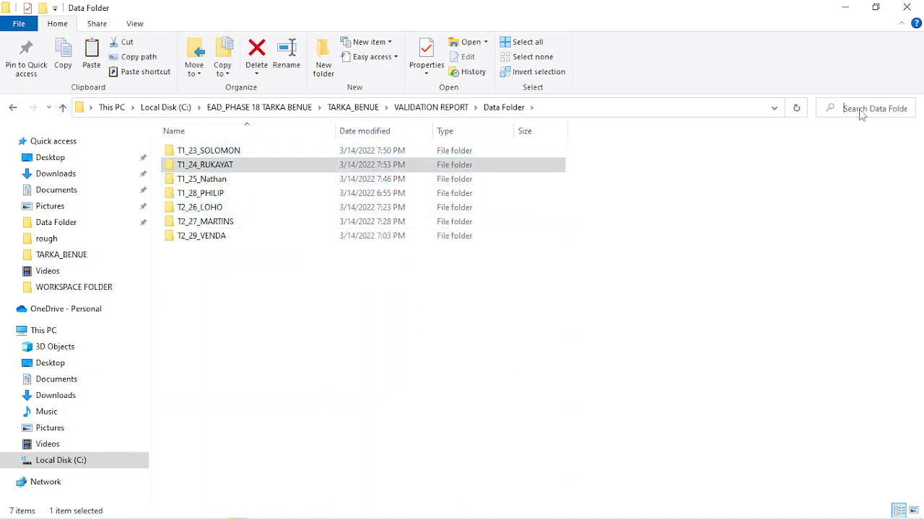
text(bnd)
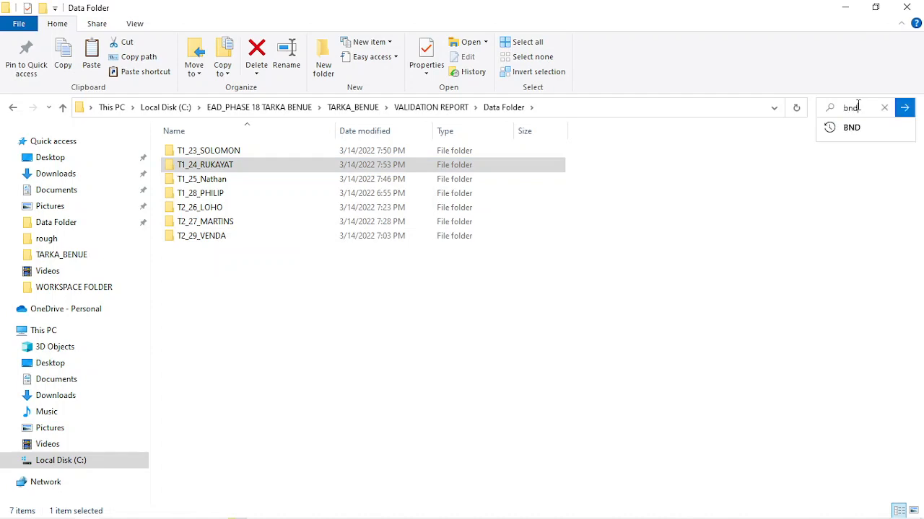
key(Return)
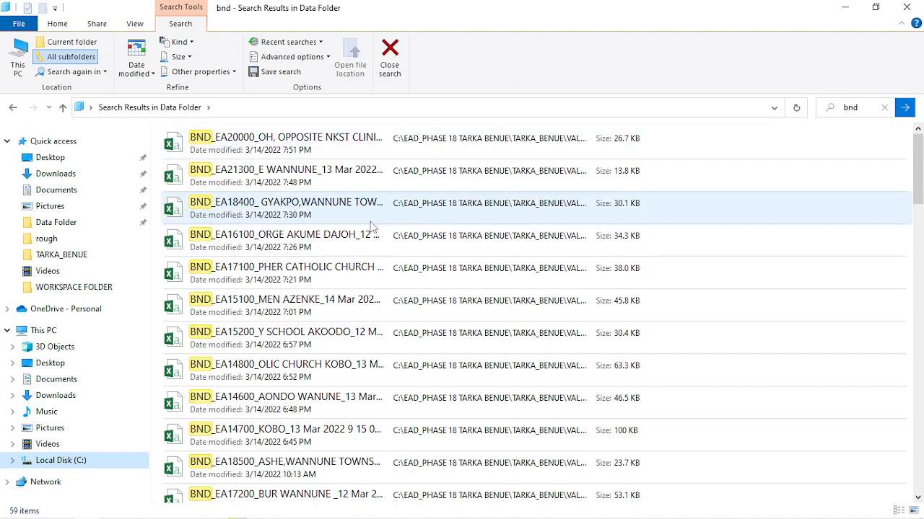
Copy all the BND files found by the search
key(ctrl+a)
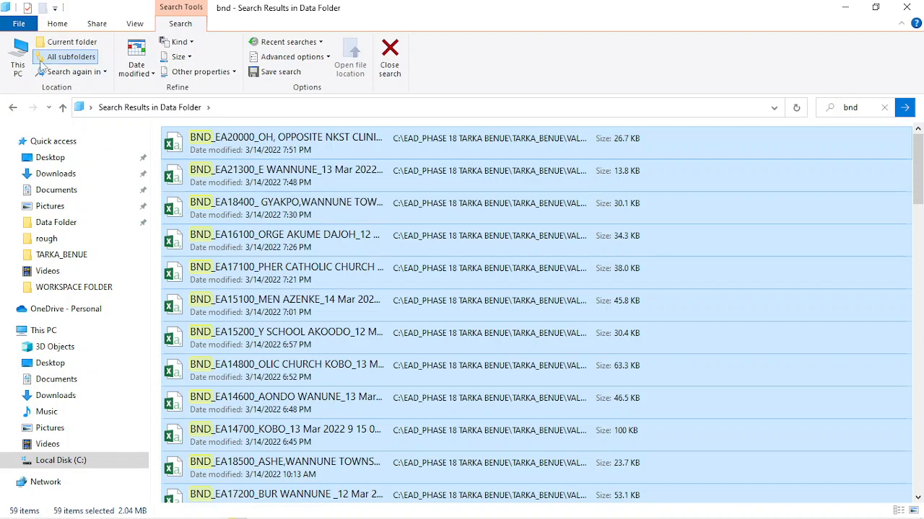
right_click(335, 203)
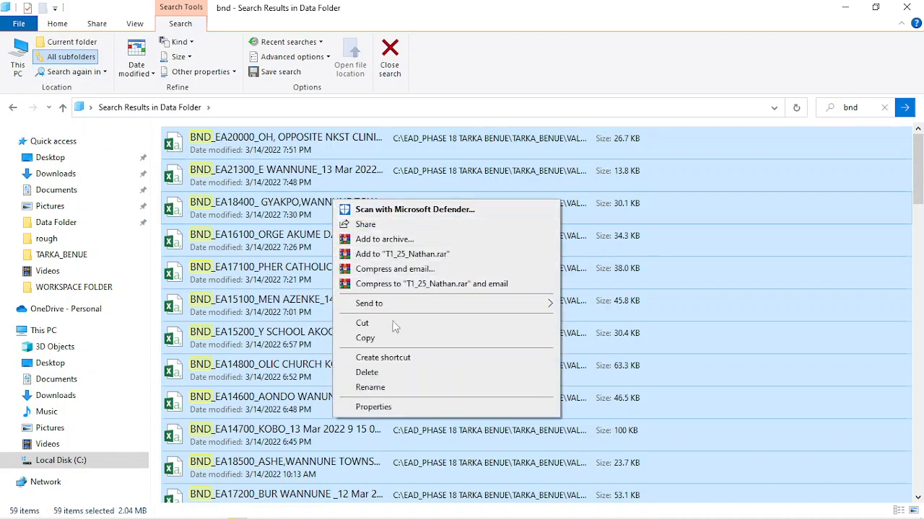
click(365, 339)
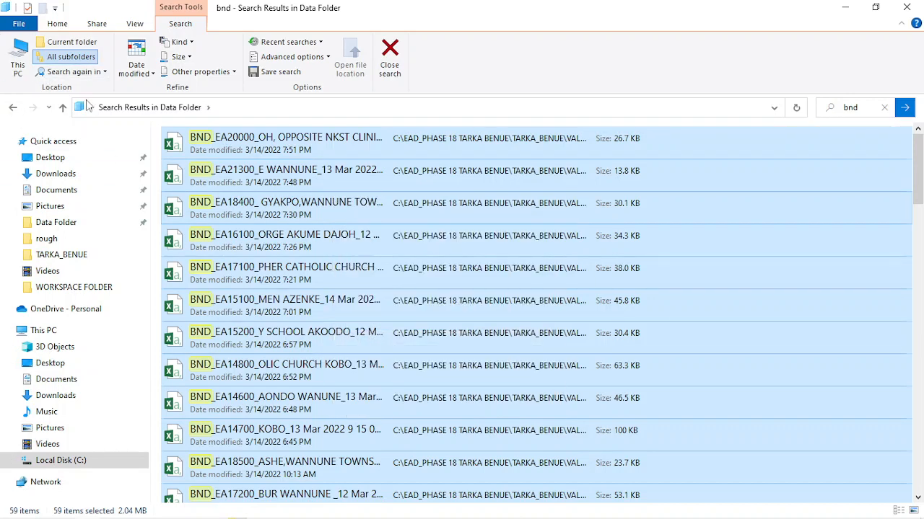
Paste the copied BND files into WORKSPACE FOLDER inside VALIDATION REPORT\rough, skipping the files with duplicate names
click(12, 108)
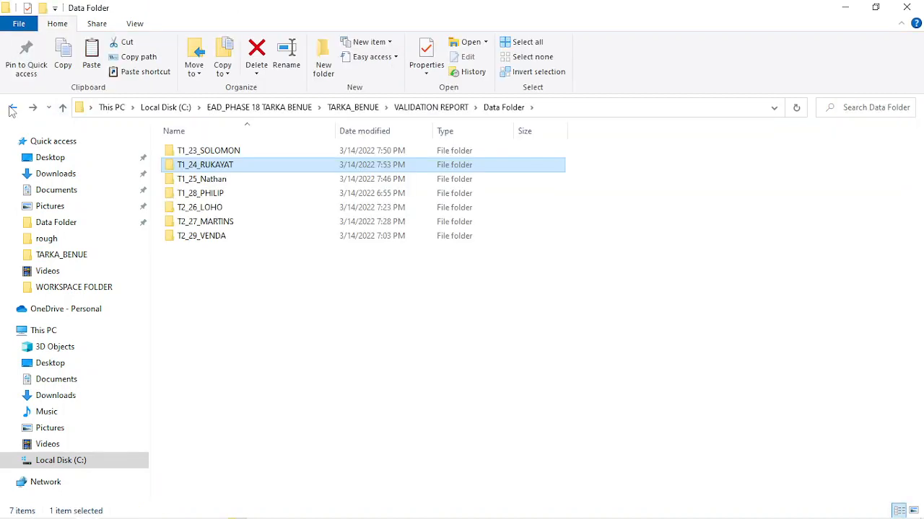
click(12, 107)
click(12, 107)
click(11, 108)
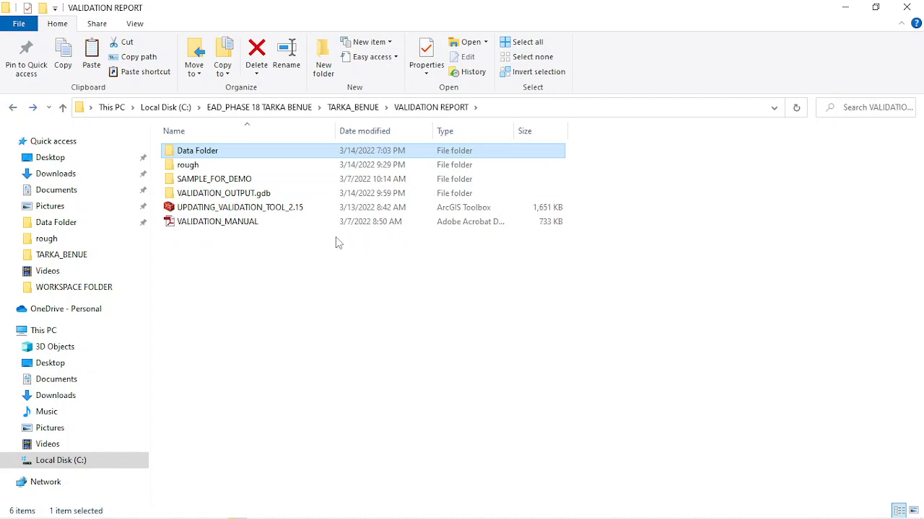
double_click(191, 164)
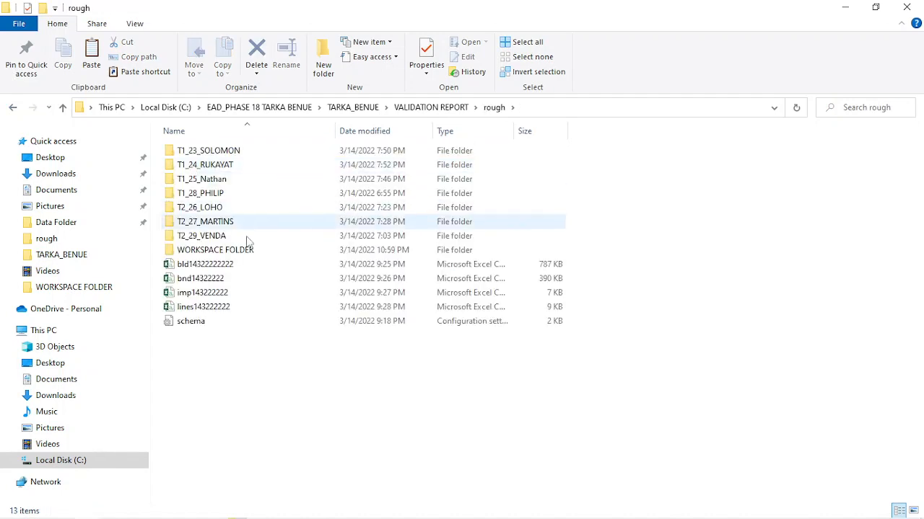
double_click(217, 250)
right_click(275, 227)
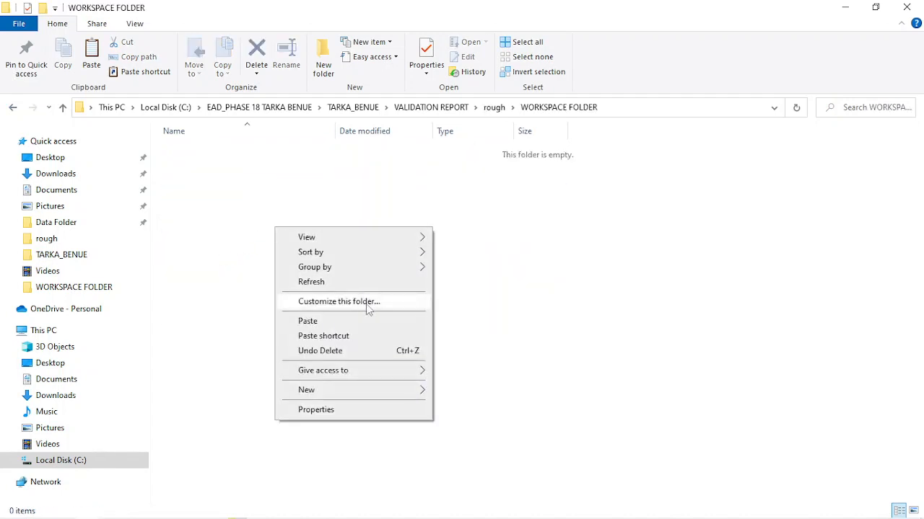
click(310, 321)
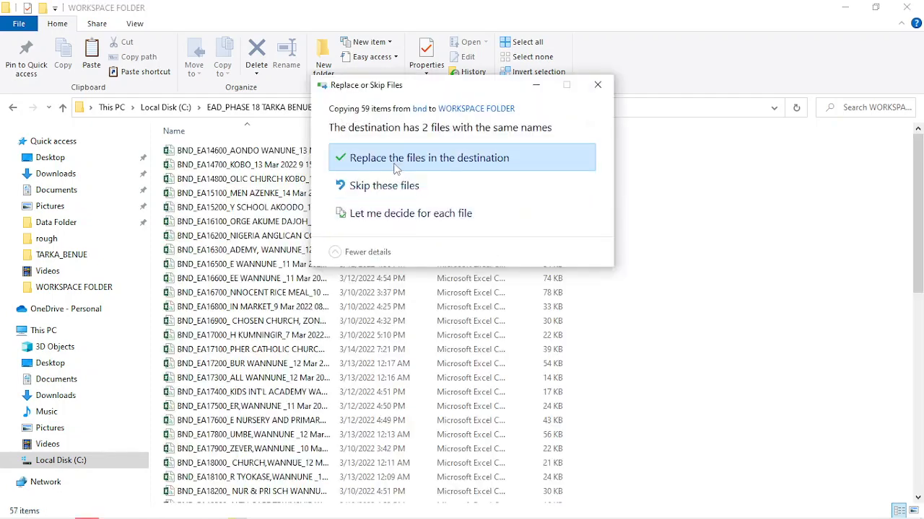
click(376, 189)
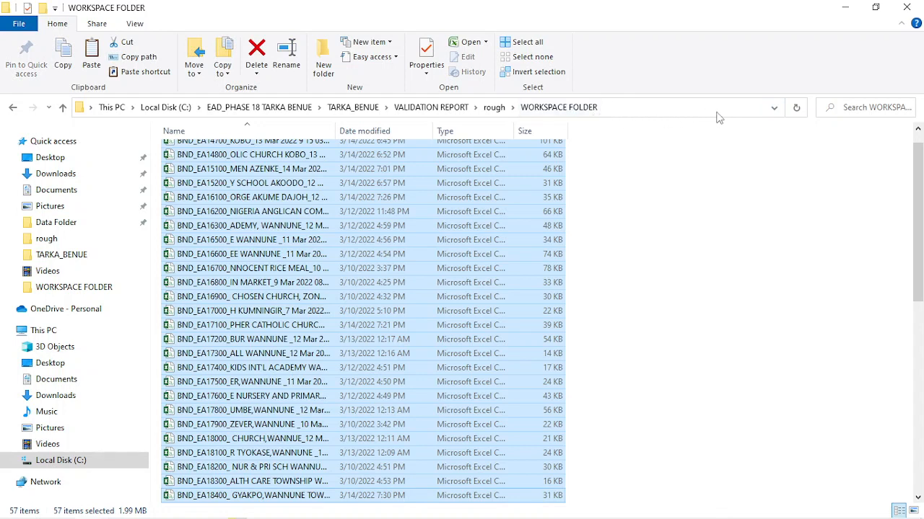
Open a command prompt (cmd) in WORKSPACE FOLDER
click(679, 108)
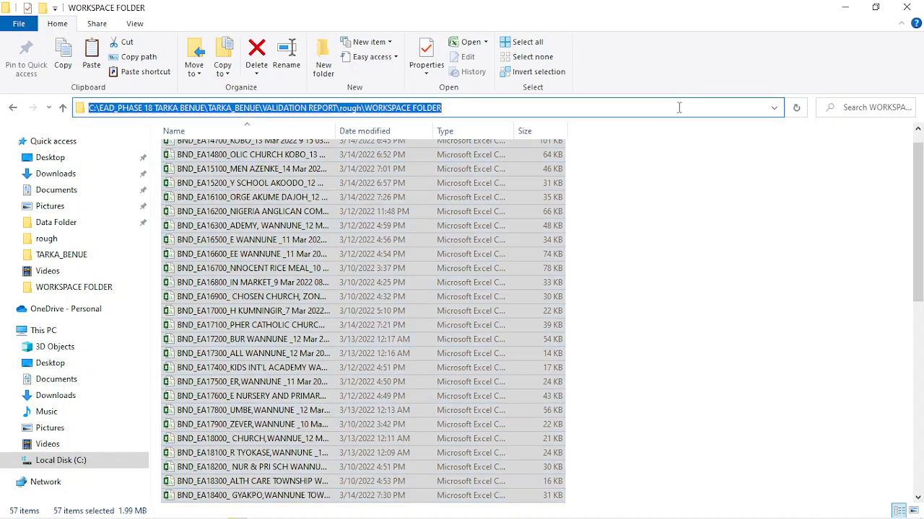
text(cmd)
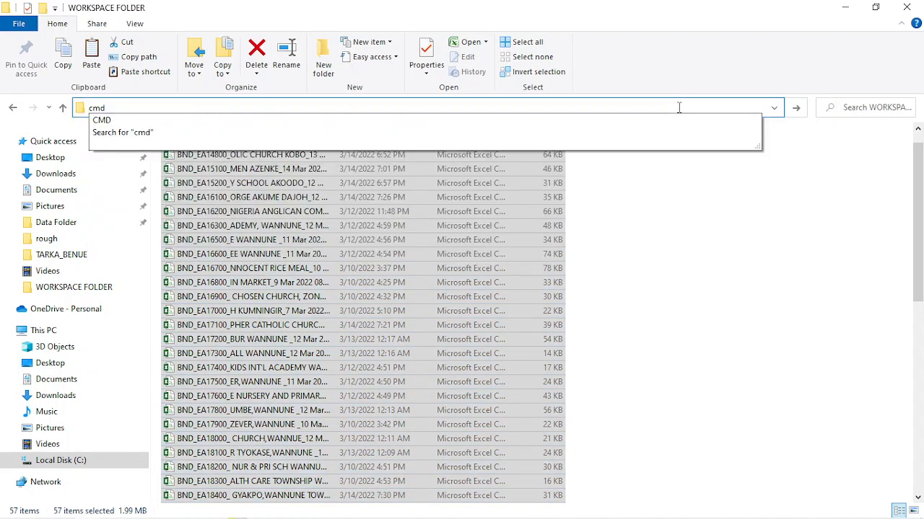
key(Return)
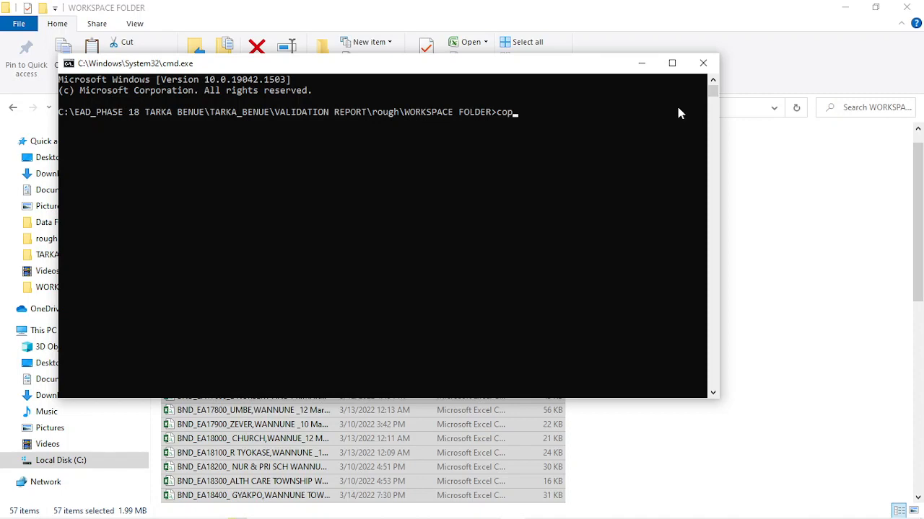
Merge all CSV files in the folder into bnd14322.csv with the copy command, and close the command prompt
text(copy *csv bnd142)
key(BackSpace)
text(322.csv)
key(Return)
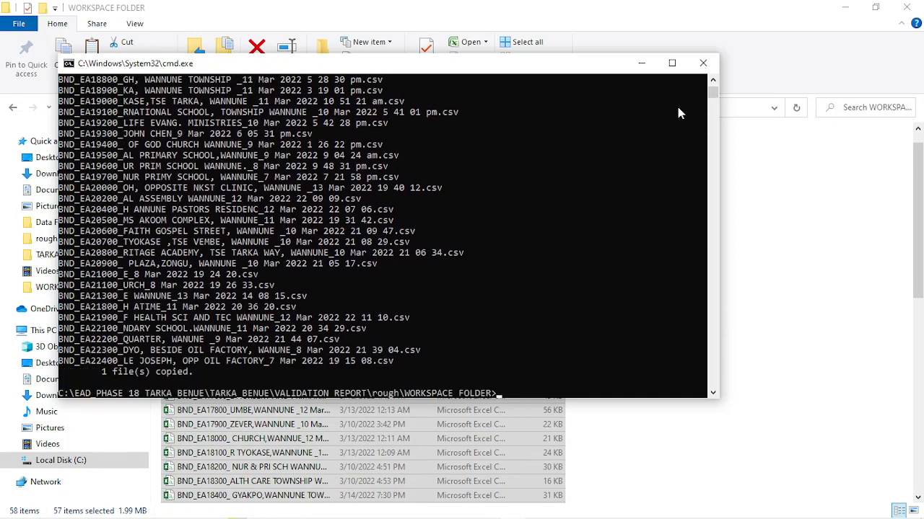
click(703, 62)
Delete all the individual BND_EA files from WORKSPACE FOLDER, keeping only the merged bnd14322 file
scroll(269, 429, down, 6)
scroll(269, 429, down, 5)
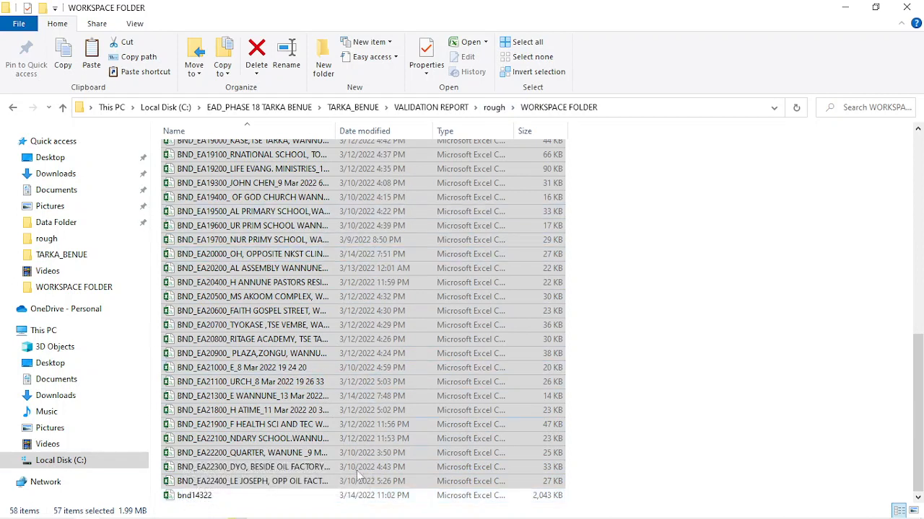
drag(157, 492, 487, 149)
click(256, 54)
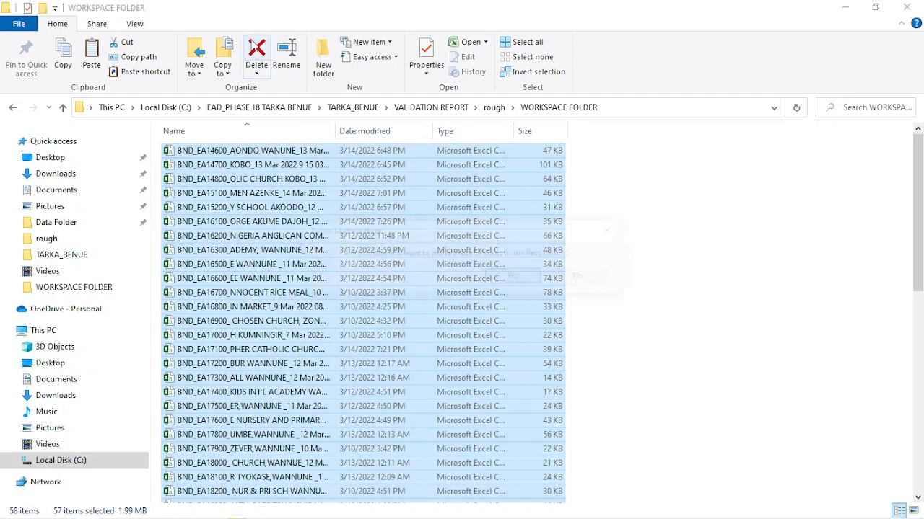
click(514, 279)
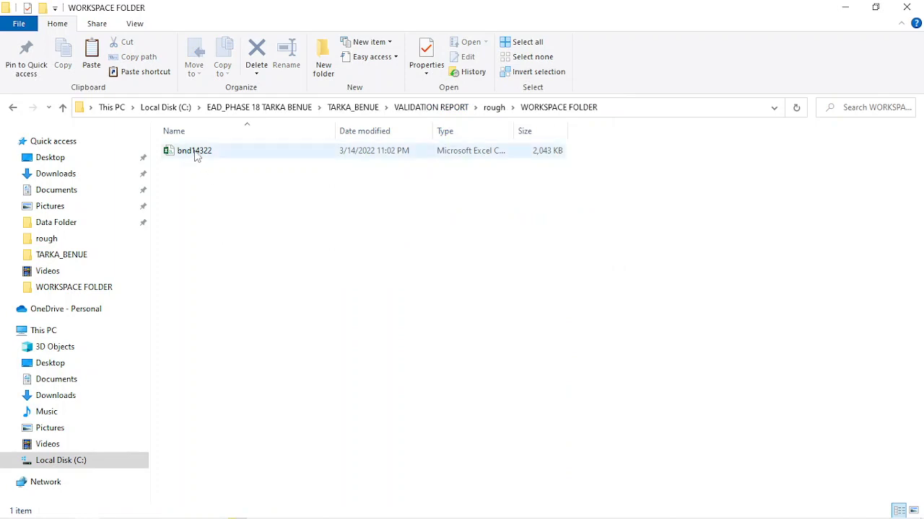
Open bnd14322 in Excel and sort the data by STATE_NAME from A to Z, treating the first row as headers
double_click(307, 153)
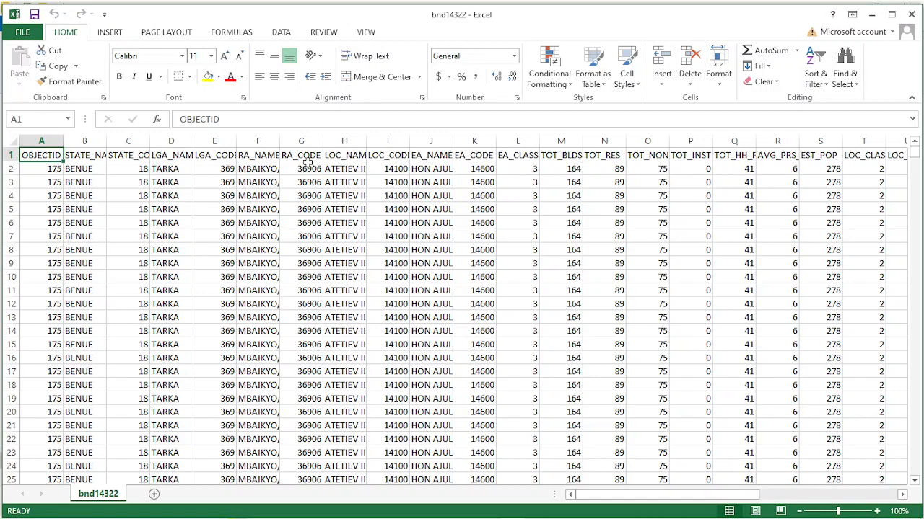
click(283, 34)
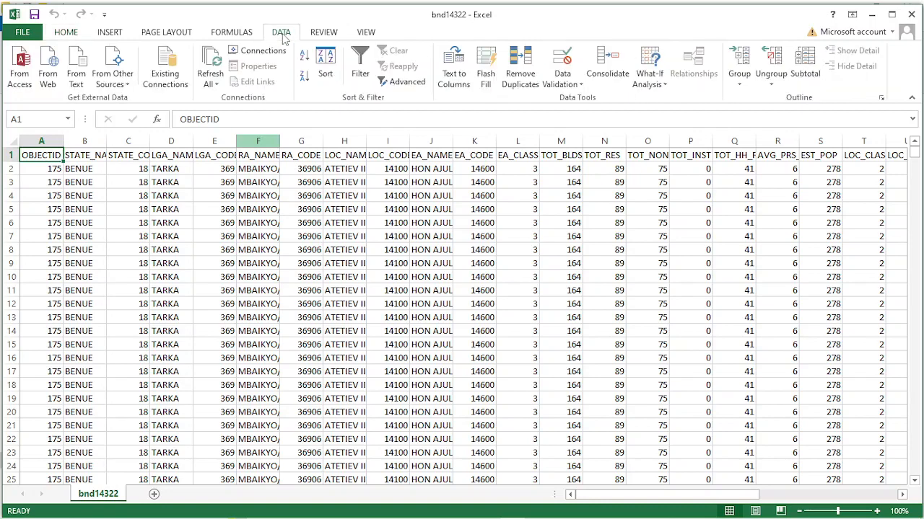
click(325, 69)
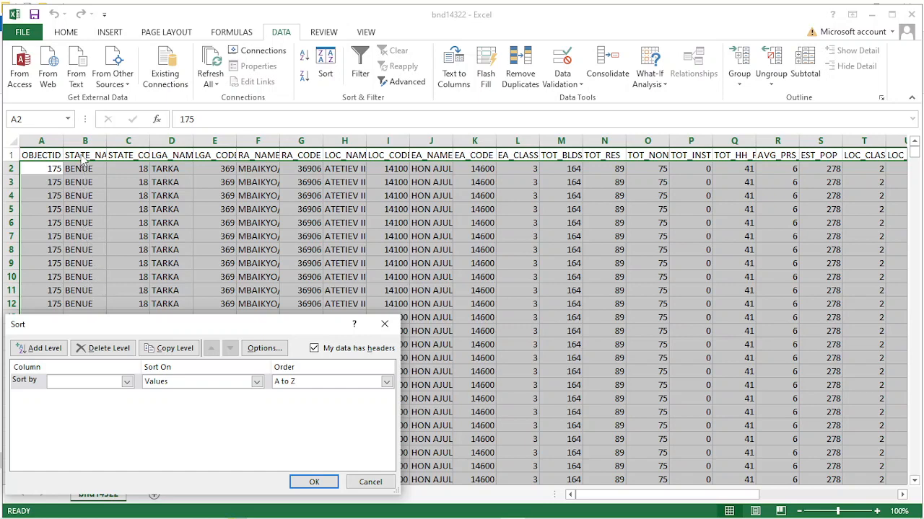
click(106, 382)
click(71, 402)
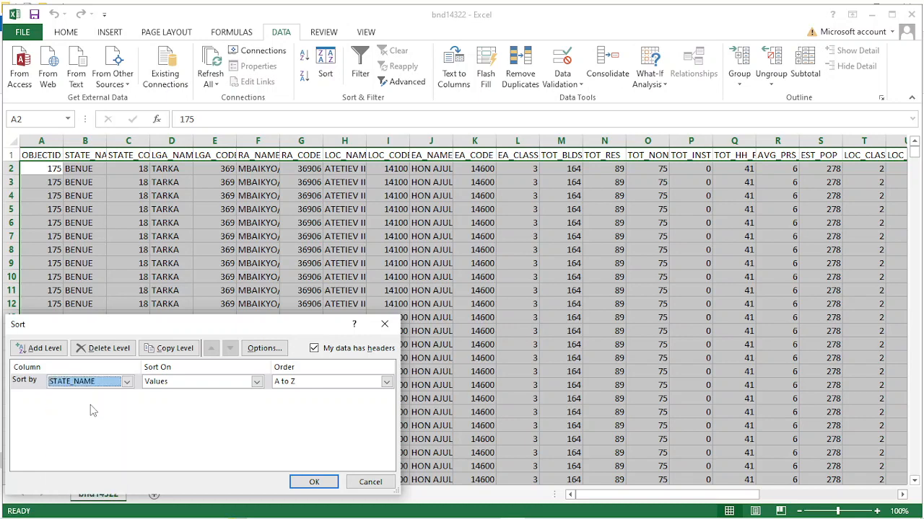
click(313, 482)
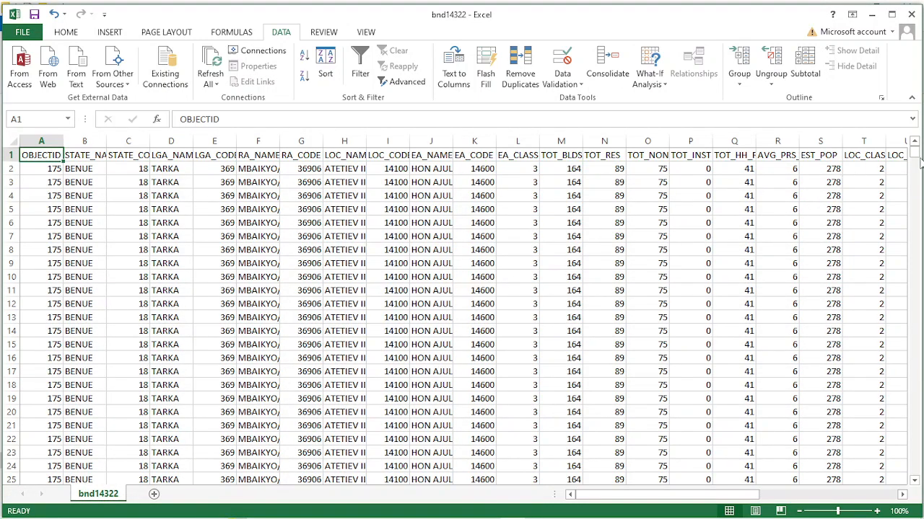
Delete the repeated header rows at the end of the sheet, rows 6292 to 6348
drag(915, 153, 915, 472)
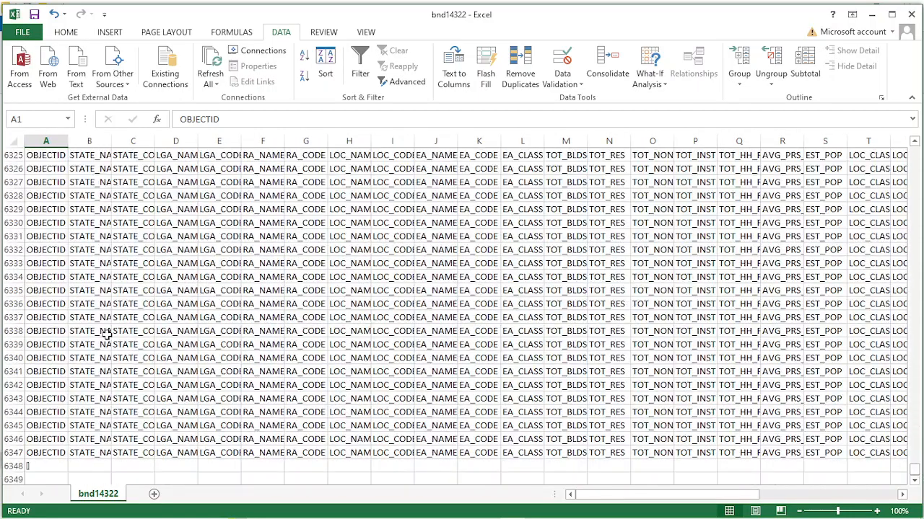
scroll(58, 311, up, 12)
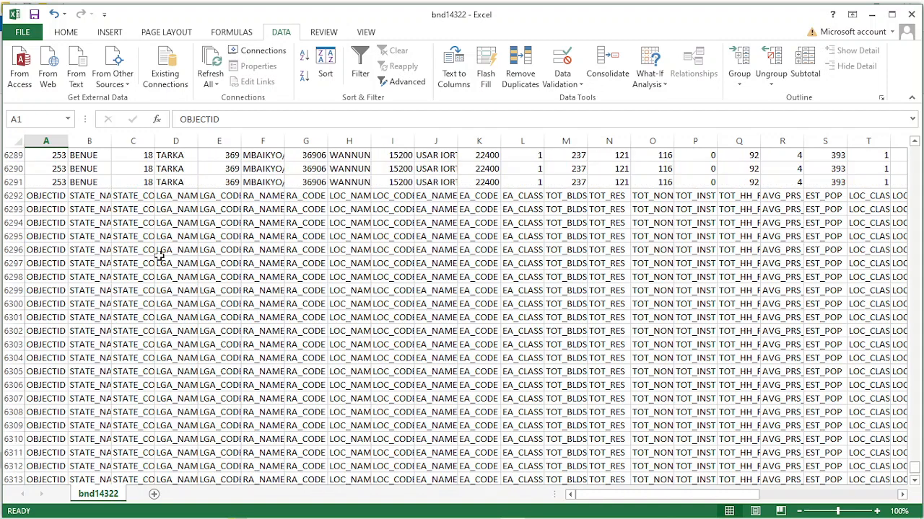
scroll(159, 257, up, 3)
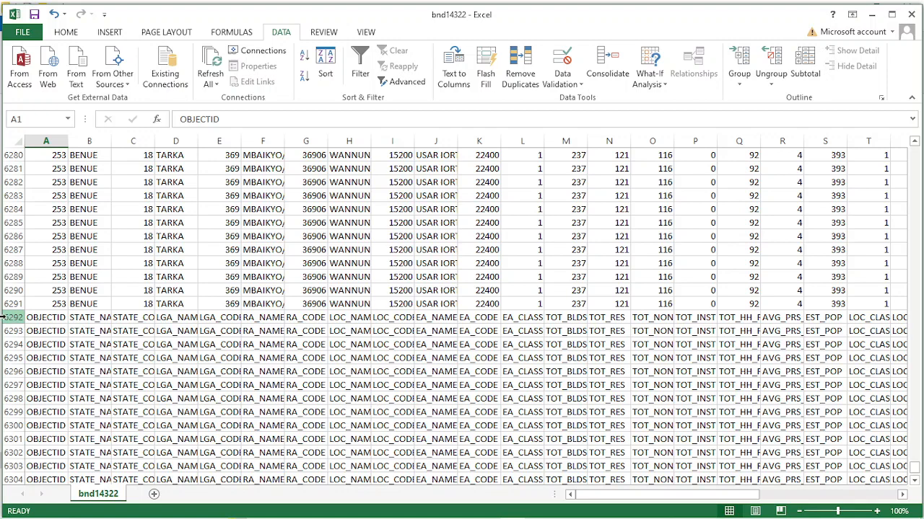
drag(13, 318, 5, 451)
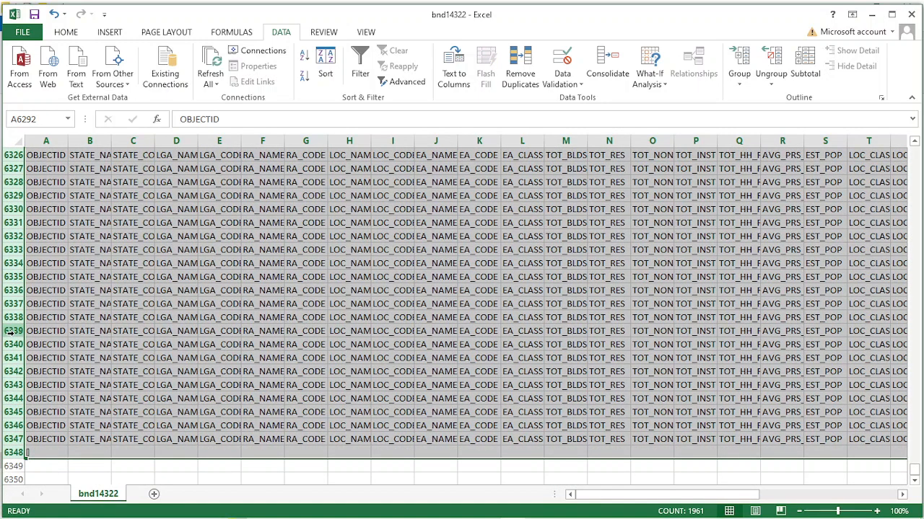
right_click(13, 332)
click(51, 242)
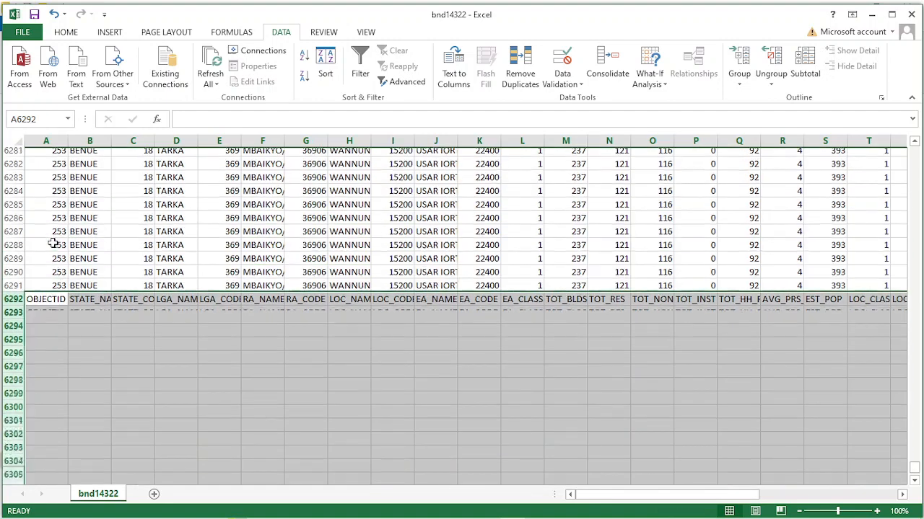
click(225, 352)
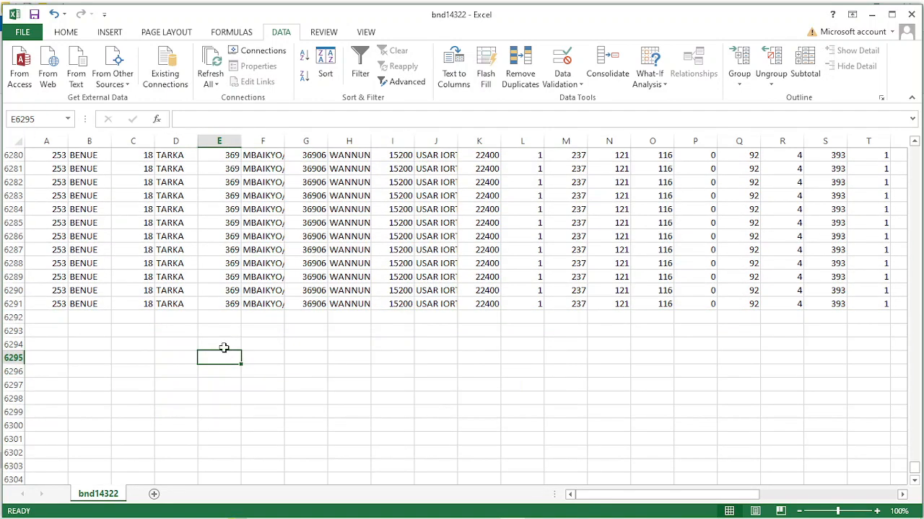
Save bnd14322 while keeping the CSV format, and close the workbook without saving it again
key(ctrl+s)
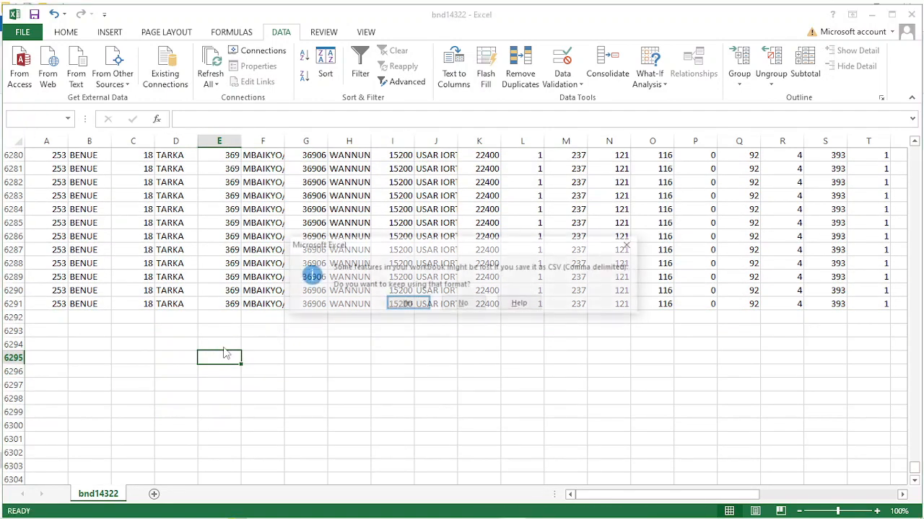
click(407, 304)
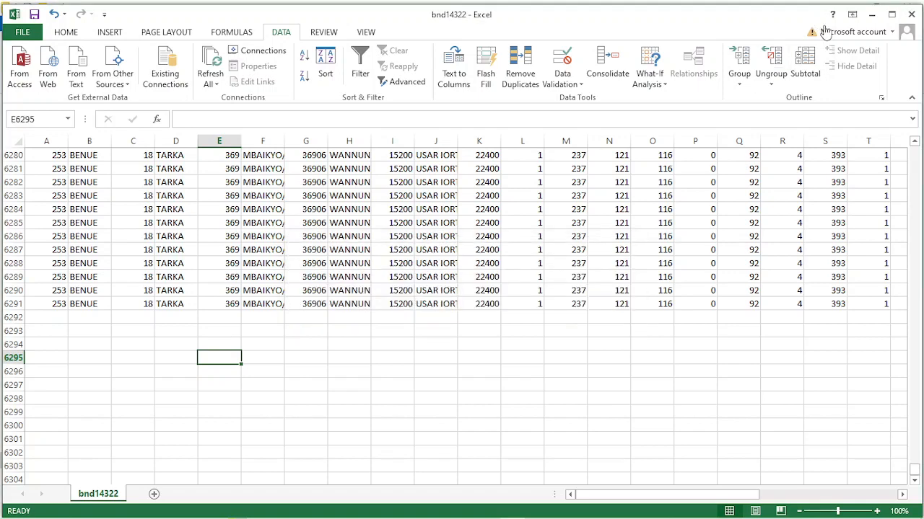
click(911, 17)
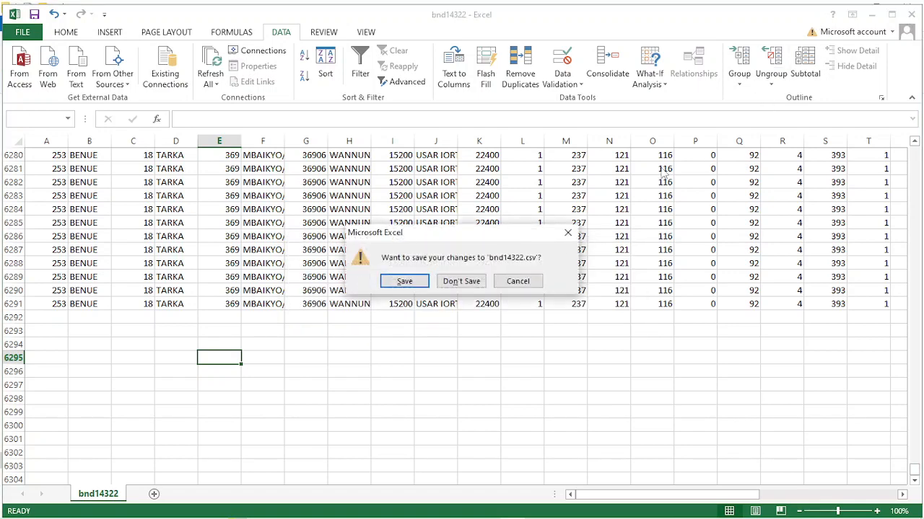
click(458, 281)
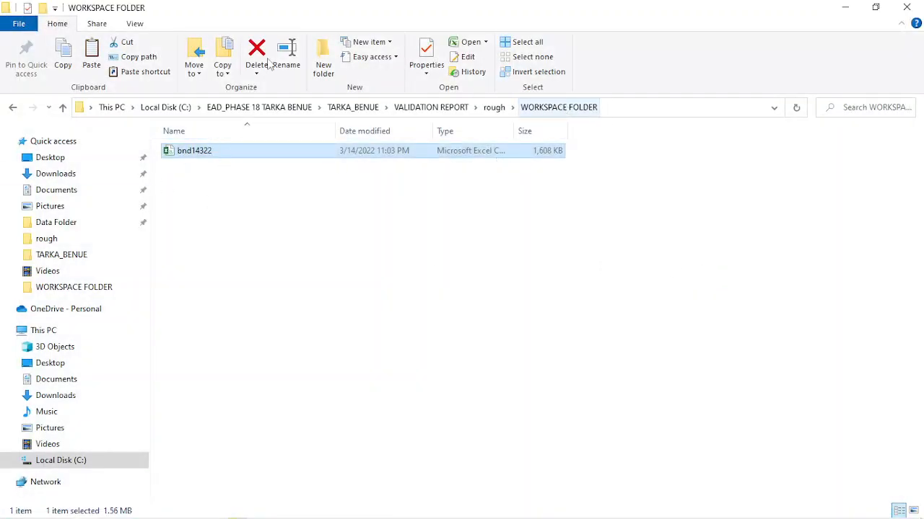
mouse_move(613, 516)
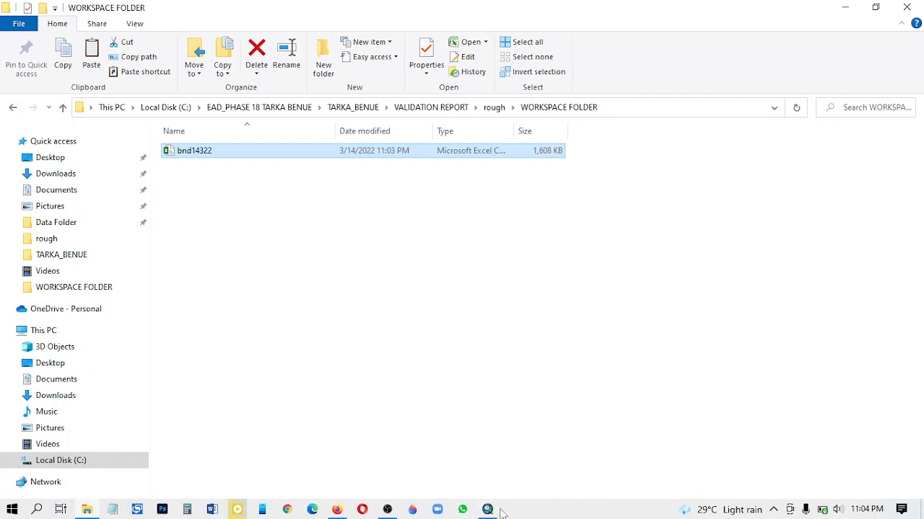
click(921, 511)
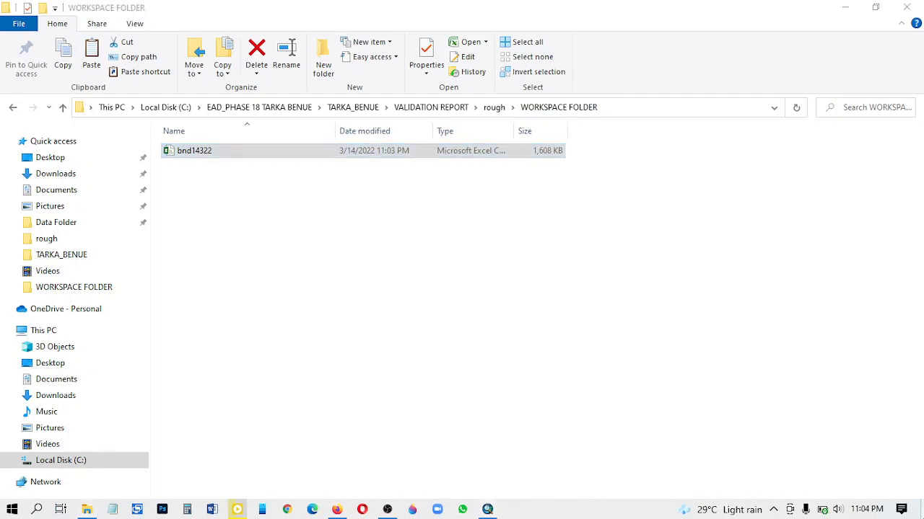
click(921, 511)
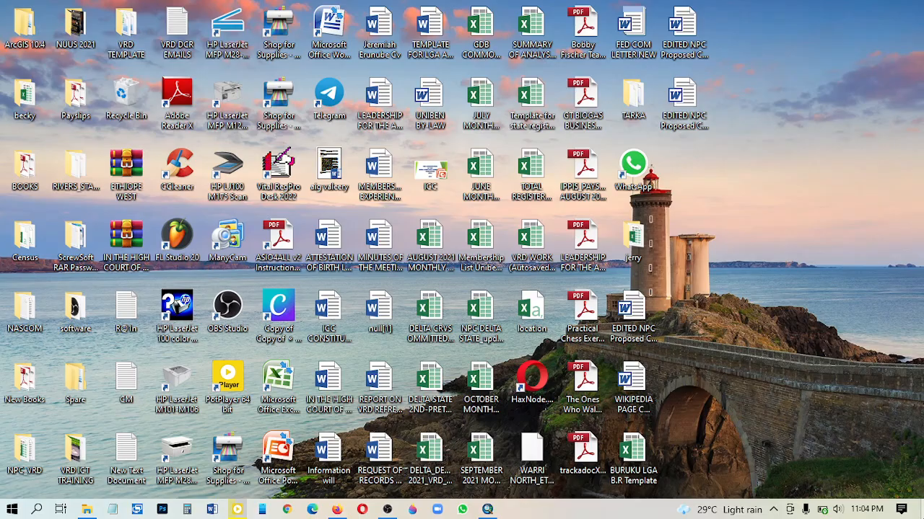
right_click(783, 295)
click(797, 335)
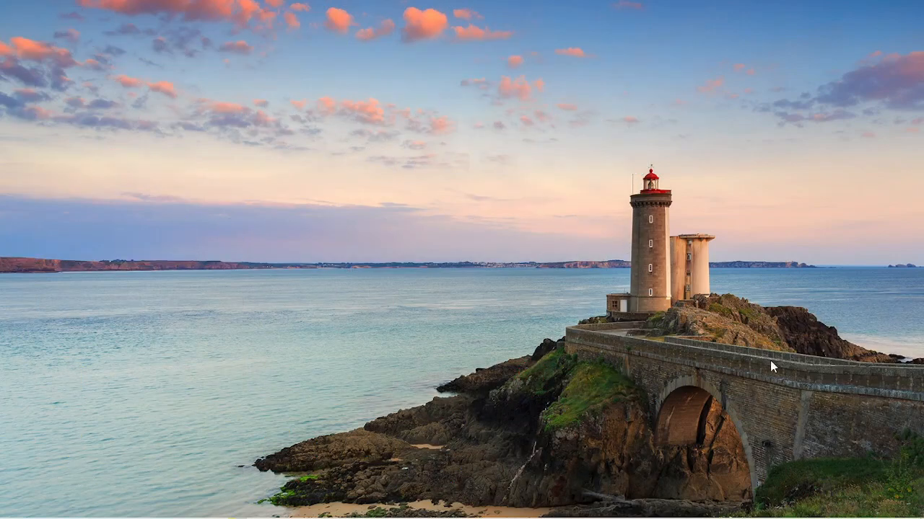
right_click(780, 298)
click(802, 341)
Switch to ArcMap and open the UPDATING_VALIDATION_TOOL_2.15 model from the toolbox in the VALIDATION REPORT folder
click(487, 510)
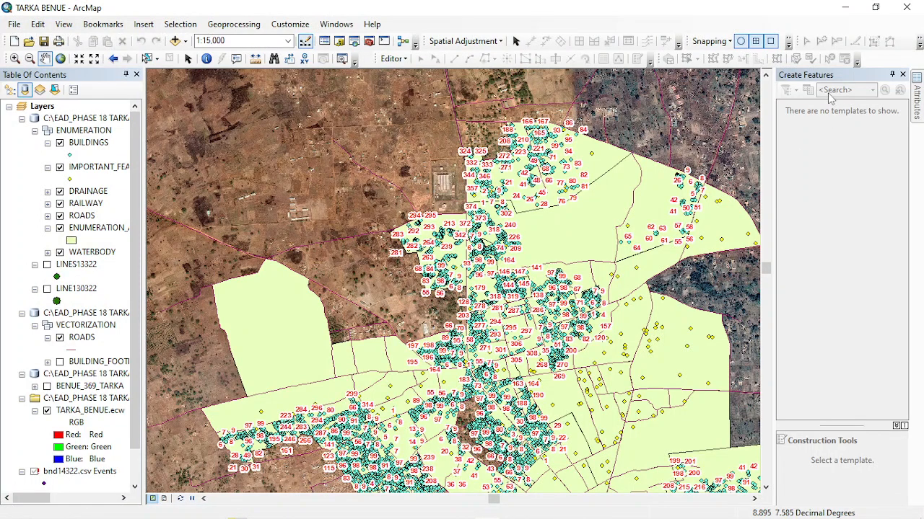
click(393, 59)
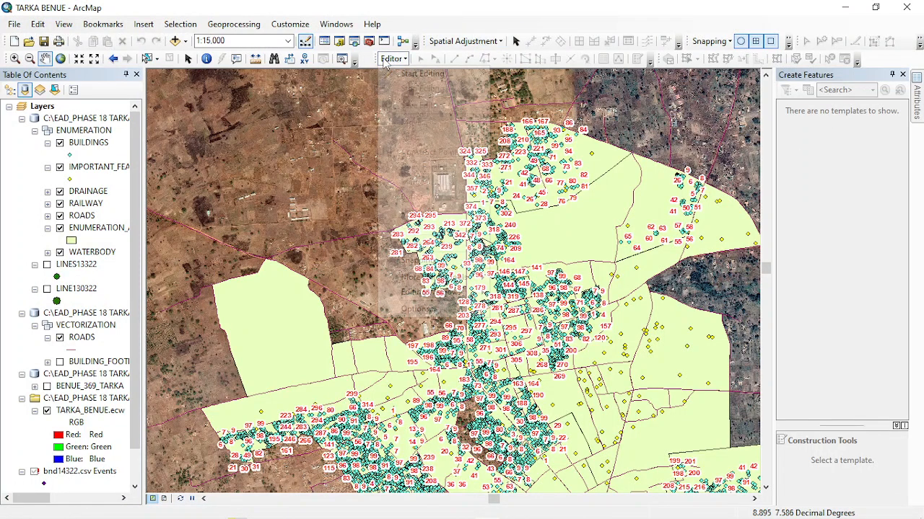
click(339, 42)
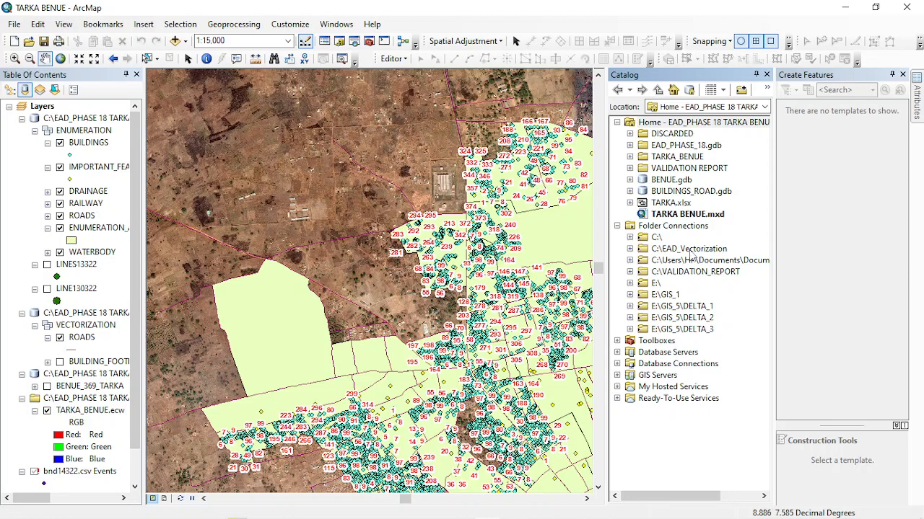
double_click(690, 168)
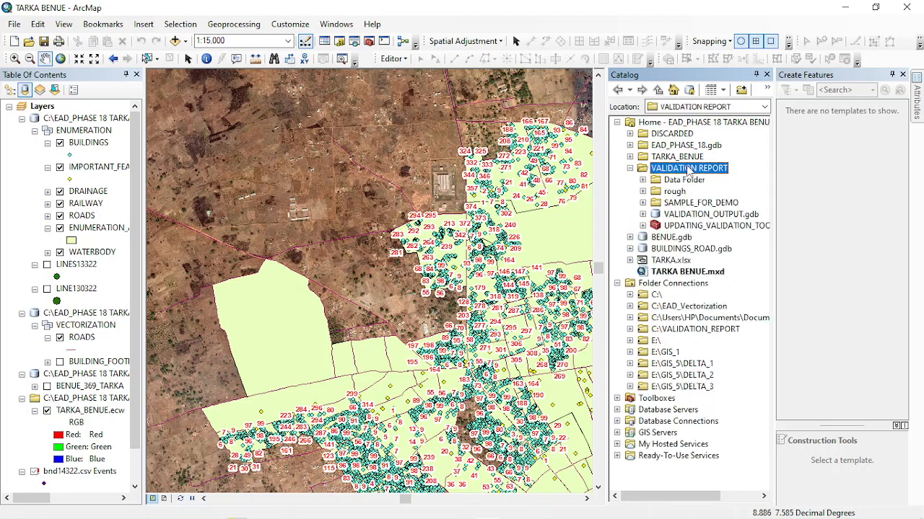
click(689, 226)
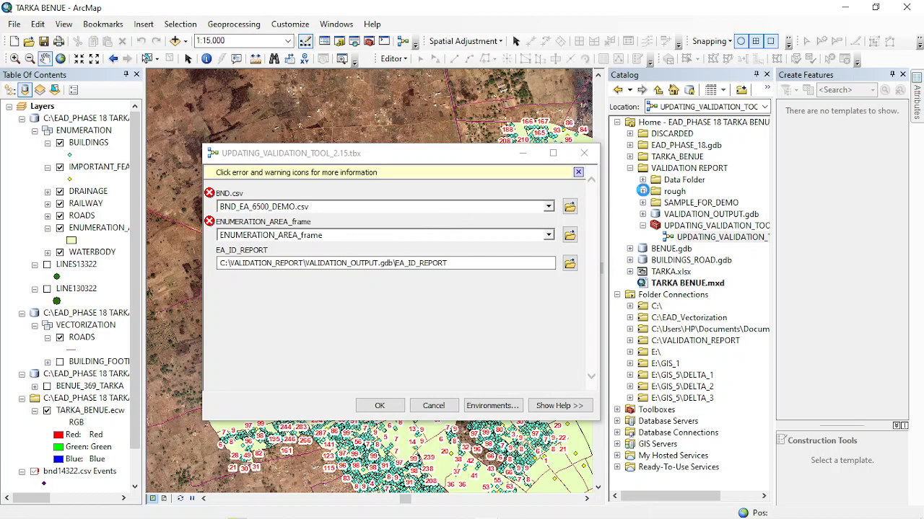
Use bnd14322.csv from WORKSPACE FOLDER as the BND.csv input and the BENUE_369_TARKA layer as the enumeration area frame
click(642, 191)
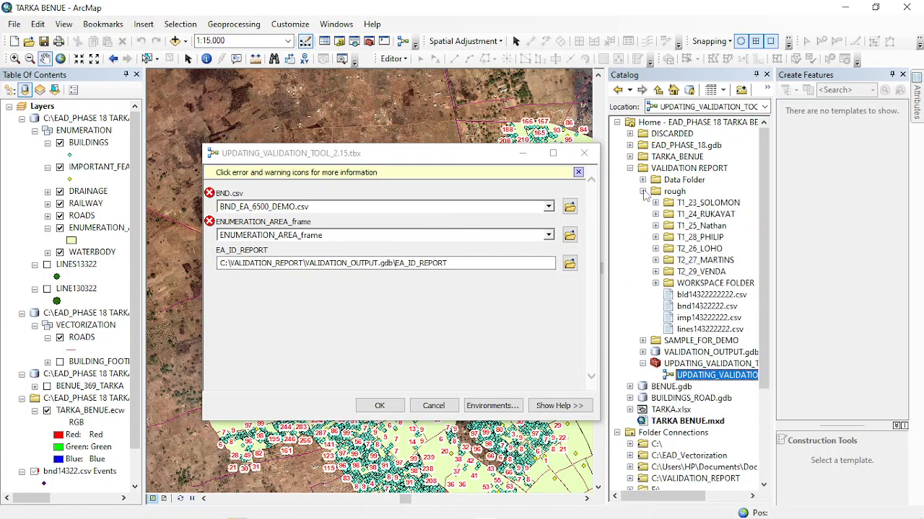
click(655, 284)
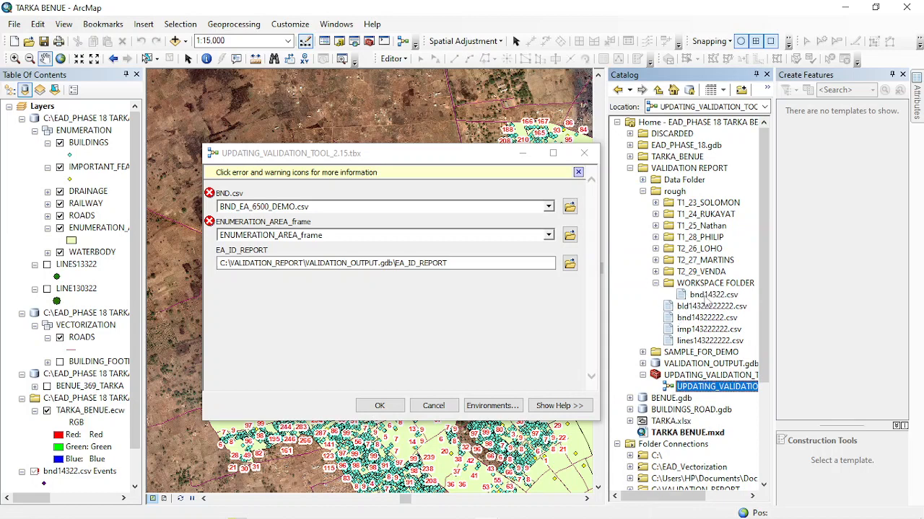
drag(705, 296, 287, 206)
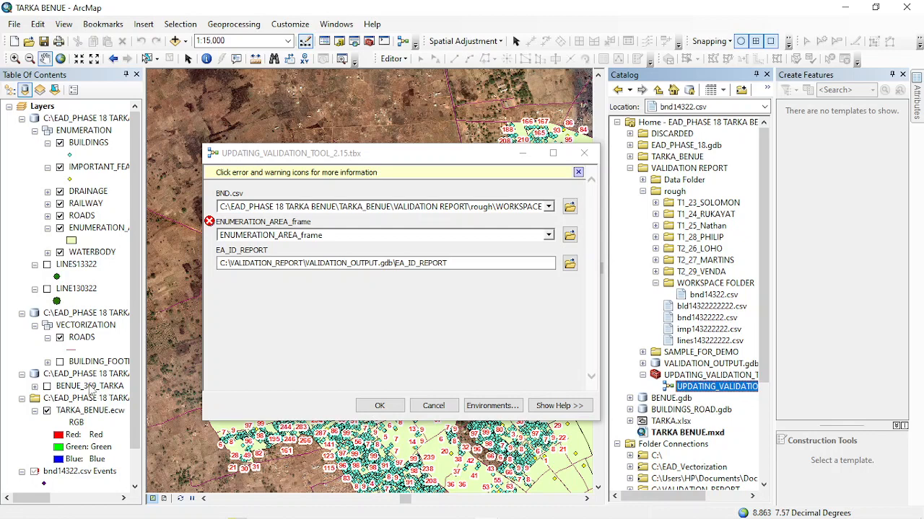
drag(86, 392, 316, 235)
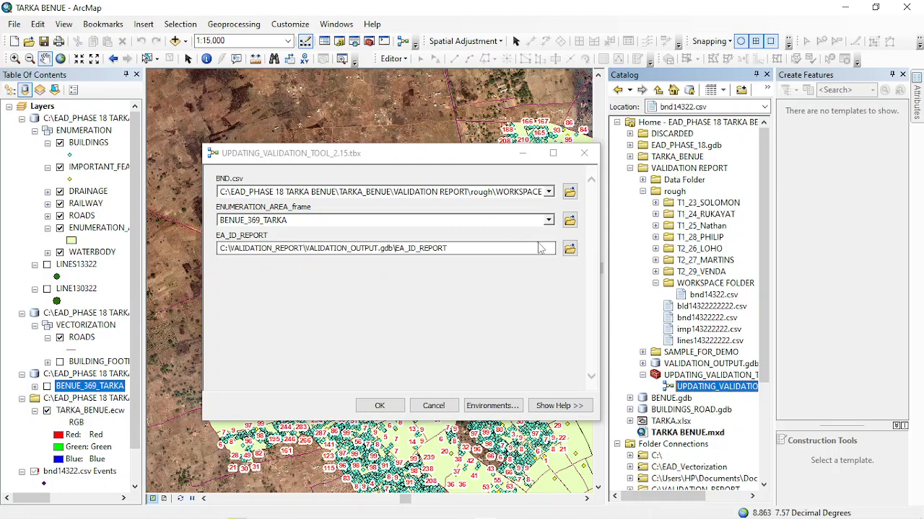
Save the EA_ID_REPORT output in VALIDATION_OUTPUT.gdb under a first name followed by 14322, run the validation tool and close its completion report
click(570, 248)
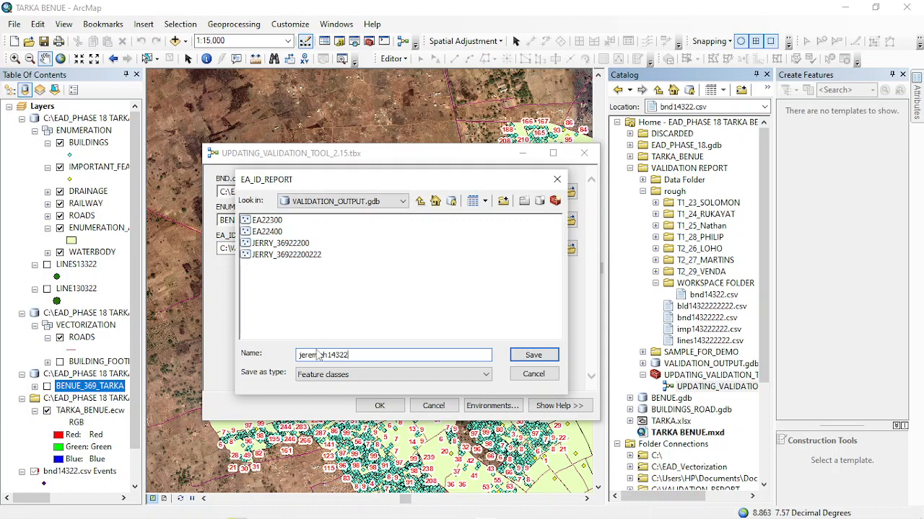
click(534, 355)
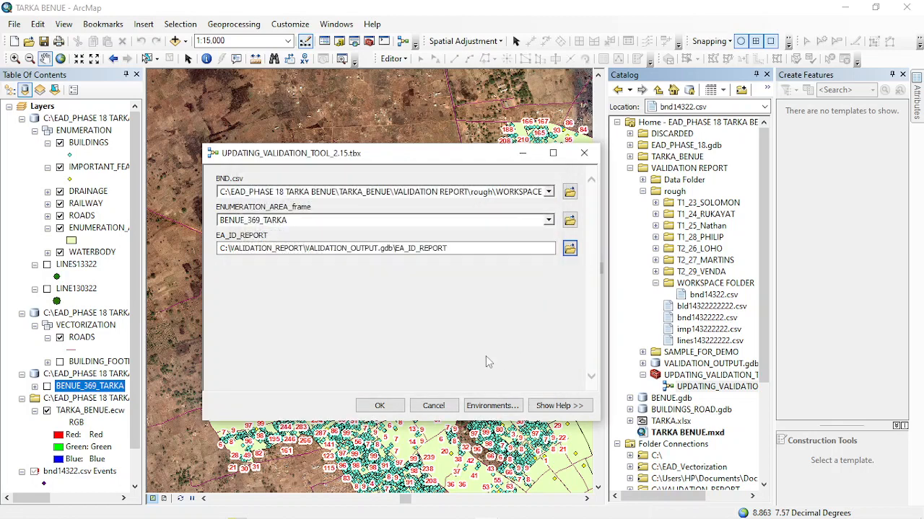
click(381, 405)
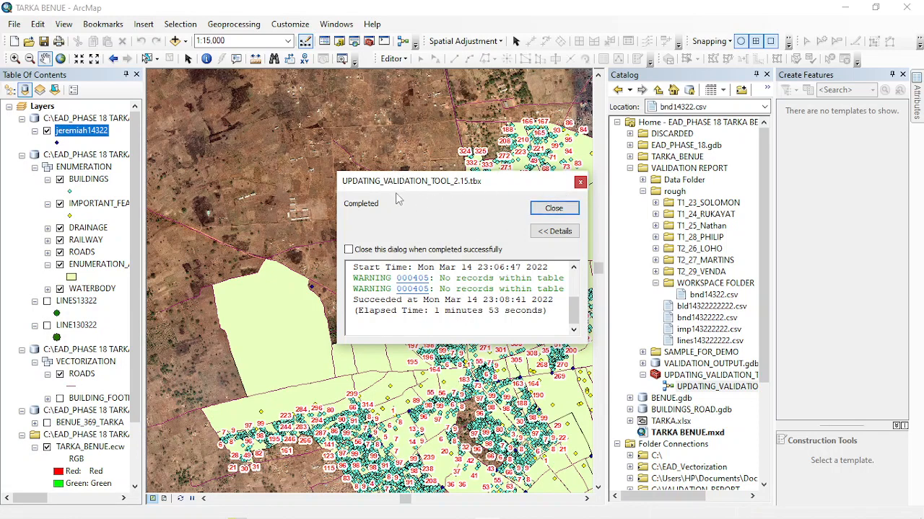
click(555, 210)
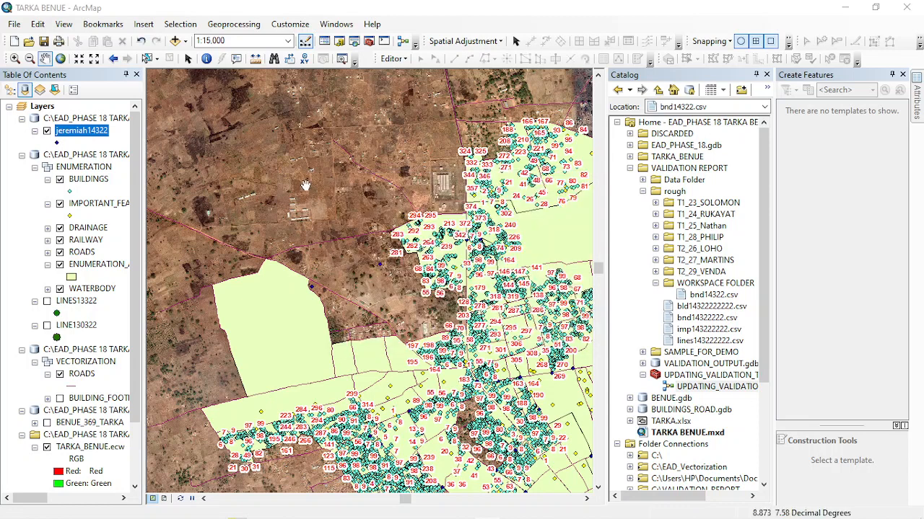
Open the attribute table of the new validation report layer and close the Catalog to make room for it
click(73, 130)
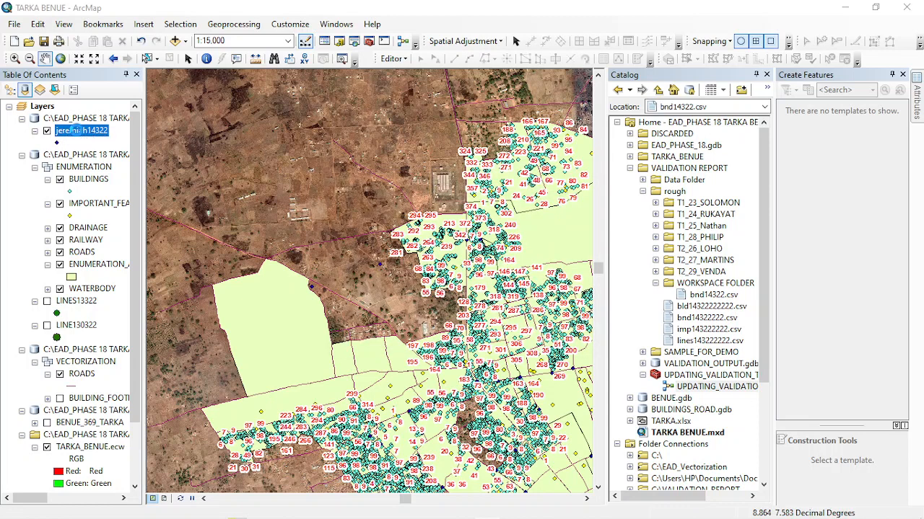
right_click(77, 133)
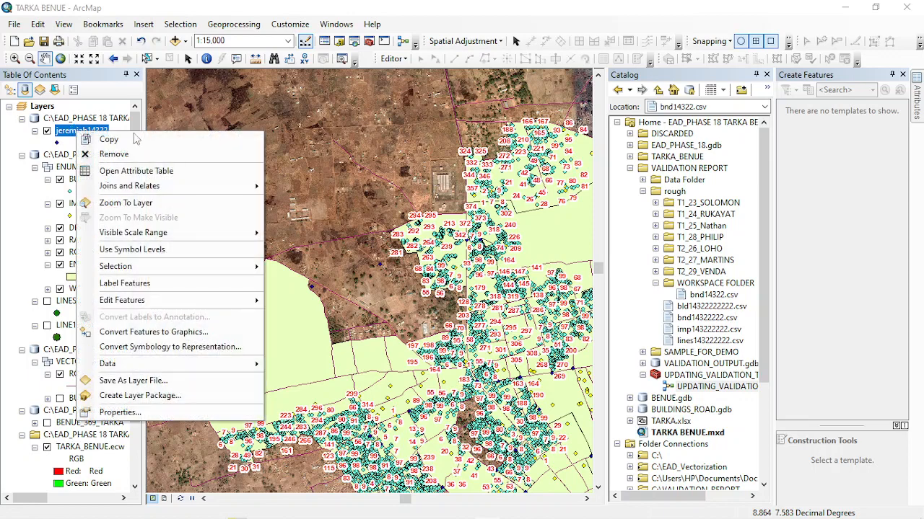
click(131, 175)
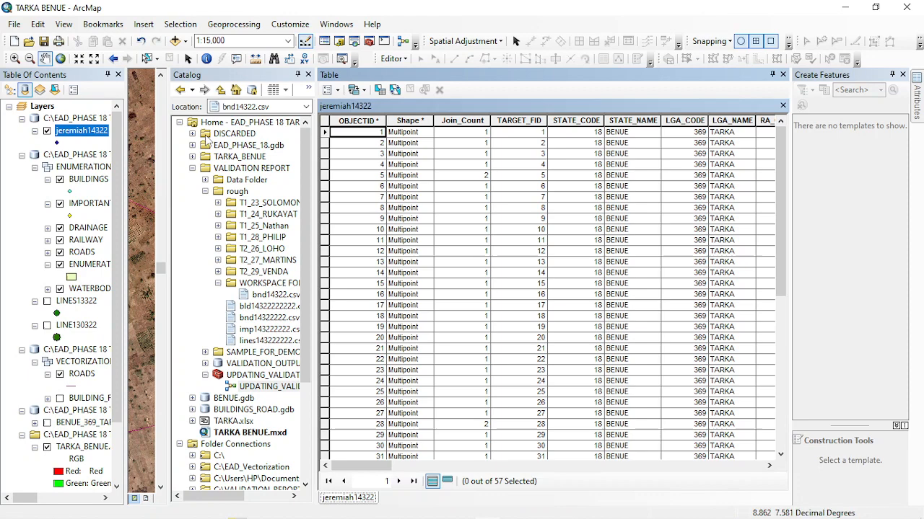
click(308, 75)
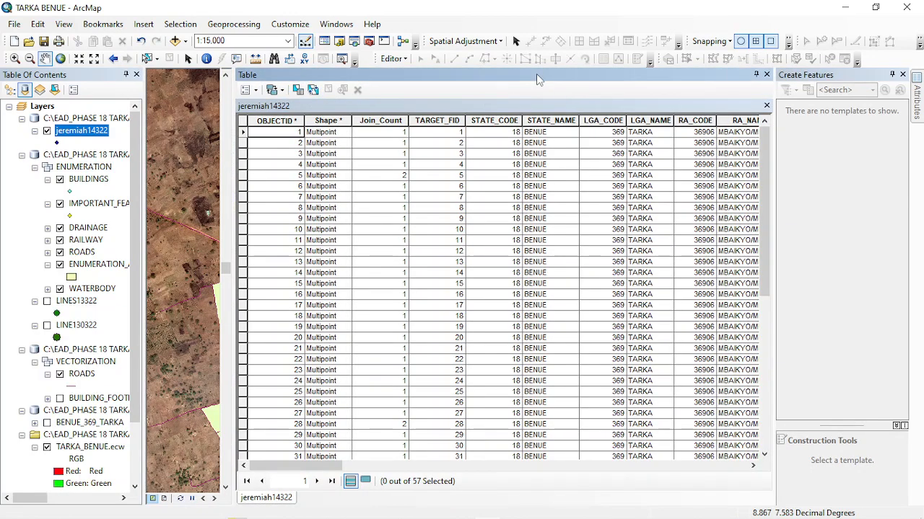
drag(536, 74, 820, 150)
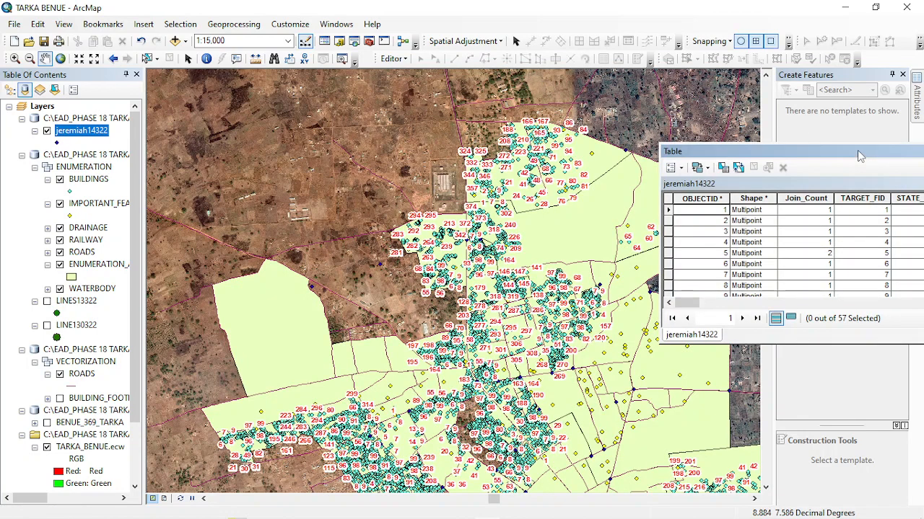
double_click(857, 150)
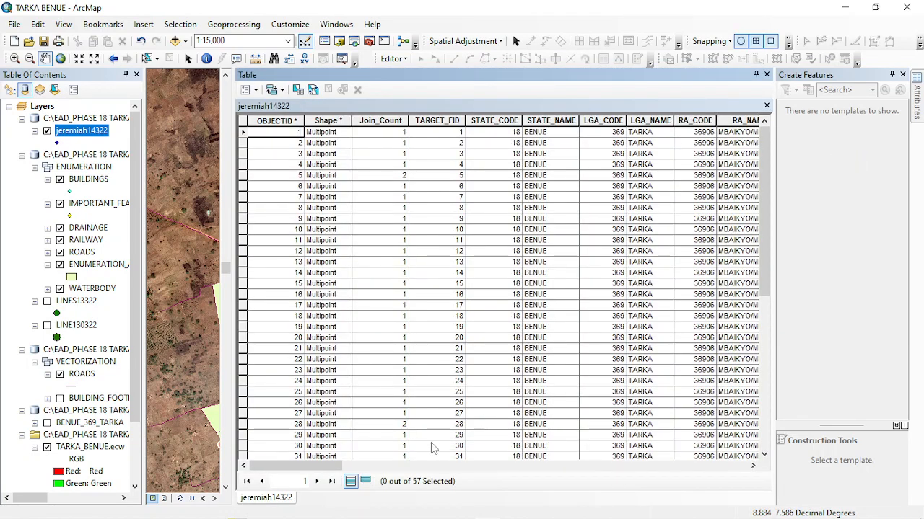
Sort the report table by STATUS_2 in ascending order and select all records with STATUS_2 FLAGGED
drag(329, 466, 729, 495)
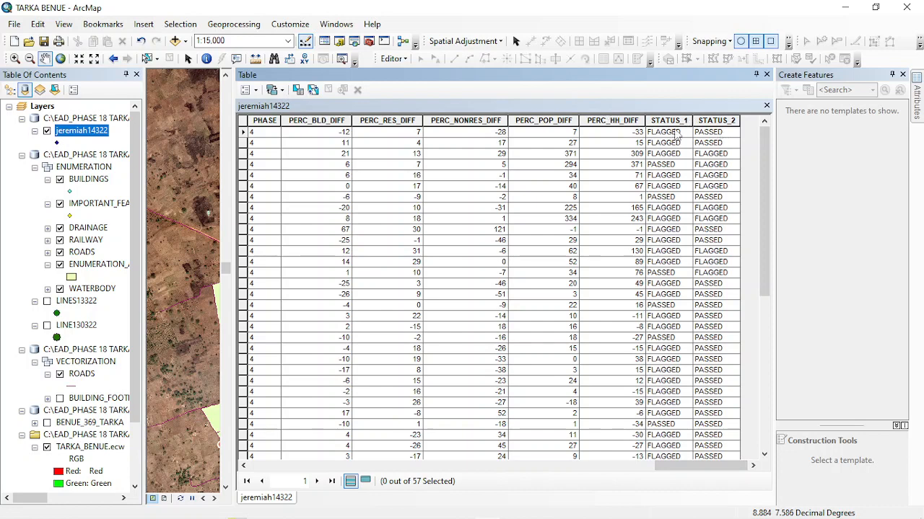
double_click(714, 121)
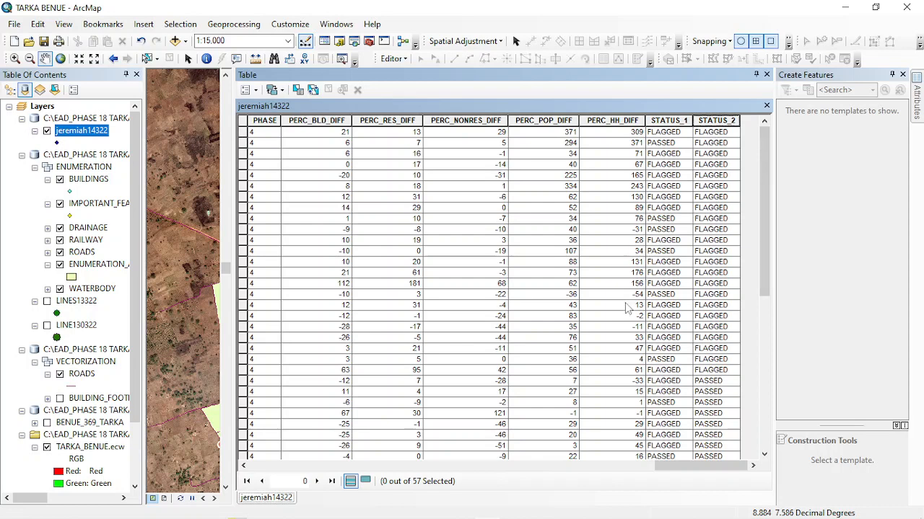
drag(244, 132, 215, 368)
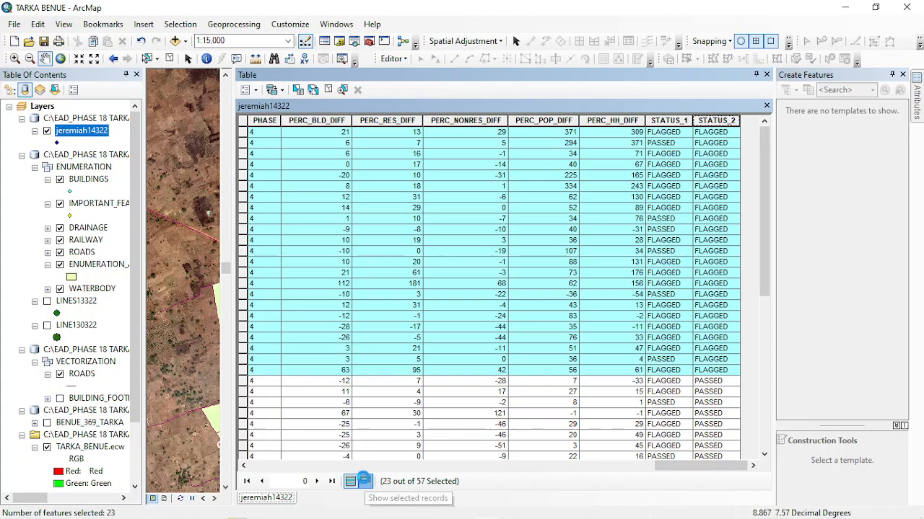
Show only the selected flagged records and review their enumeration area names, percentage differences and status fields
click(366, 482)
drag(278, 473, 424, 493)
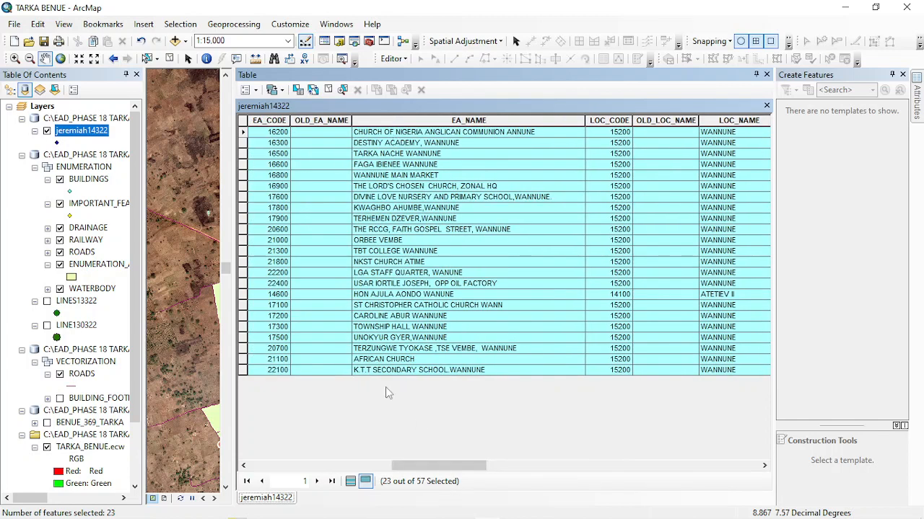
drag(459, 462, 725, 476)
mouse_move(414, 517)
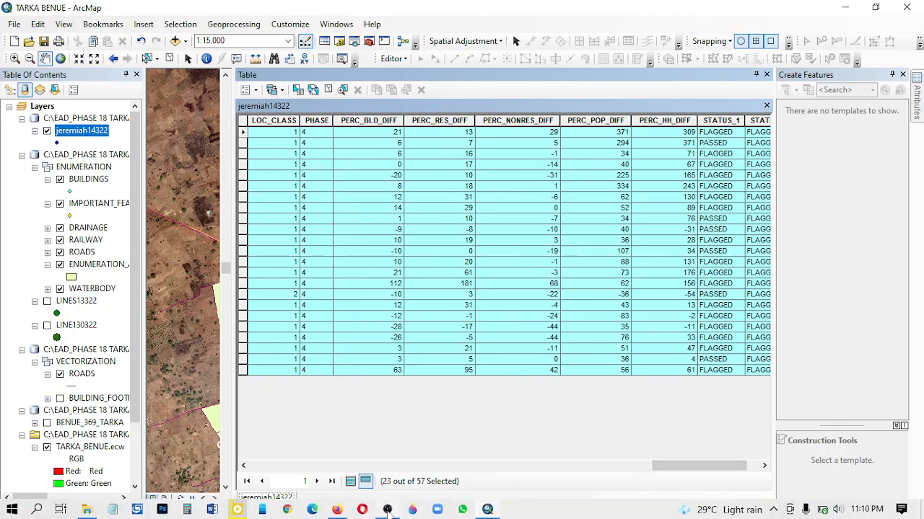
click(388, 510)
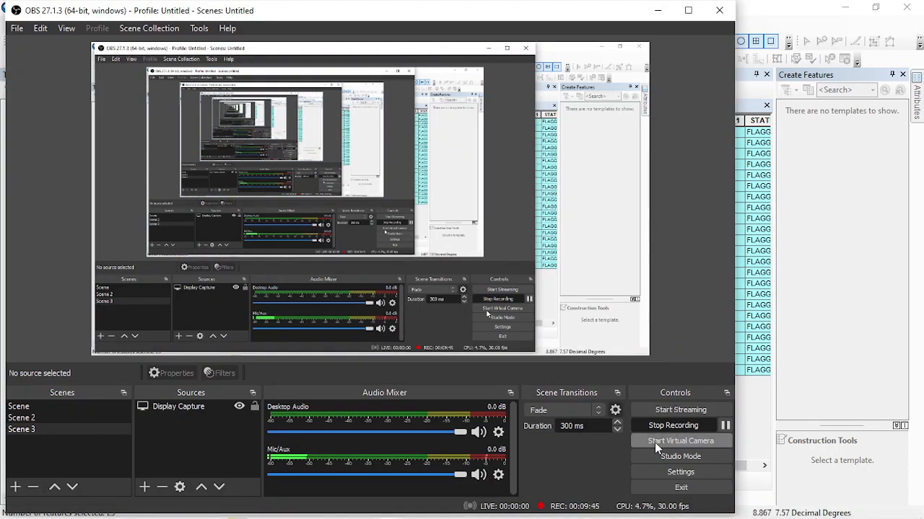